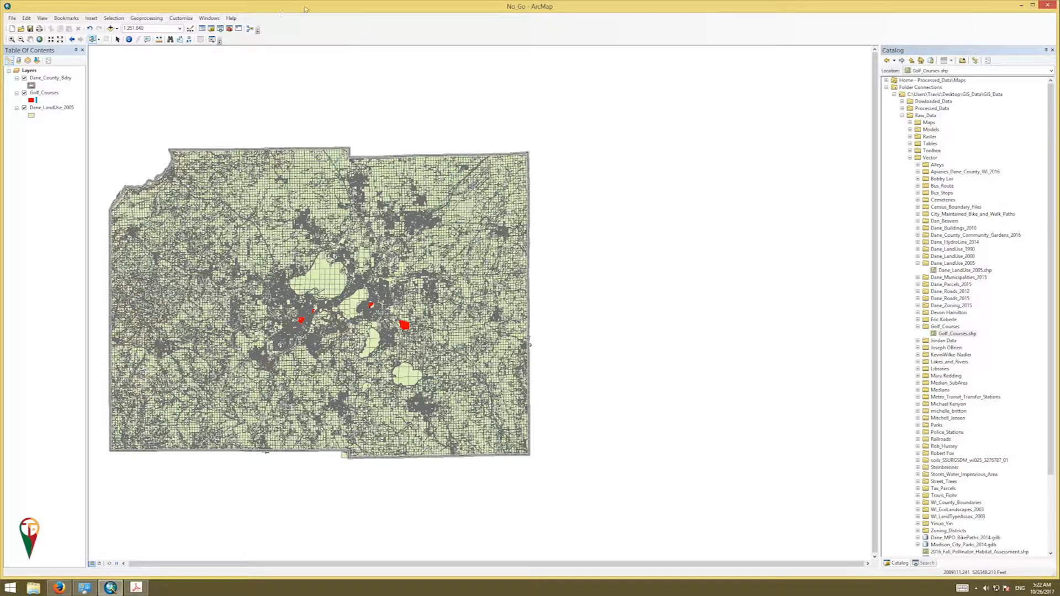
# Open Select By Attributes, move it mid-screen, and choose the Dane_LandUse_2005 layer
pyautogui.click(114, 19)
pyautogui.click(133, 26)
pyautogui.moveTo(92, 21); pyautogui.dragTo(627, 166)
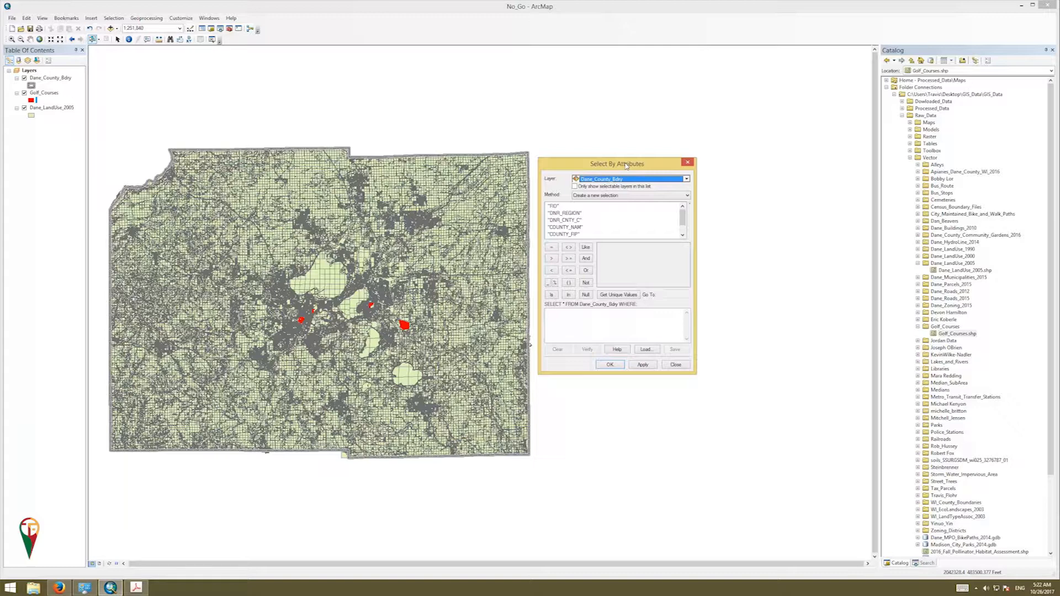
pyautogui.click(687, 179)
pyautogui.click(608, 202)
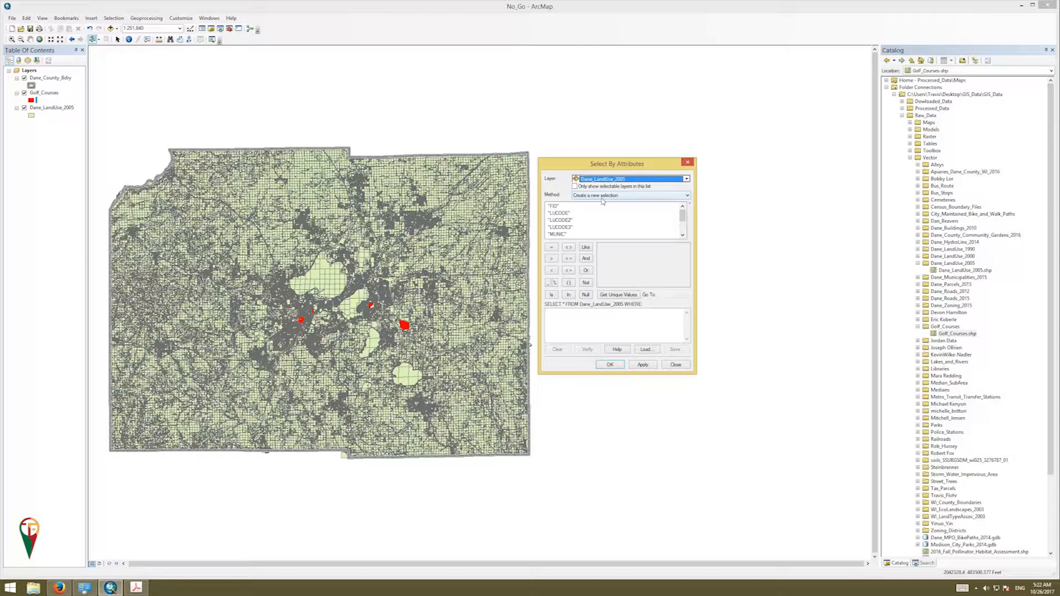
# Keep Create a new selection, enter "LUCODE" =, and list LUCODE's unique values
pyautogui.click(638, 199)
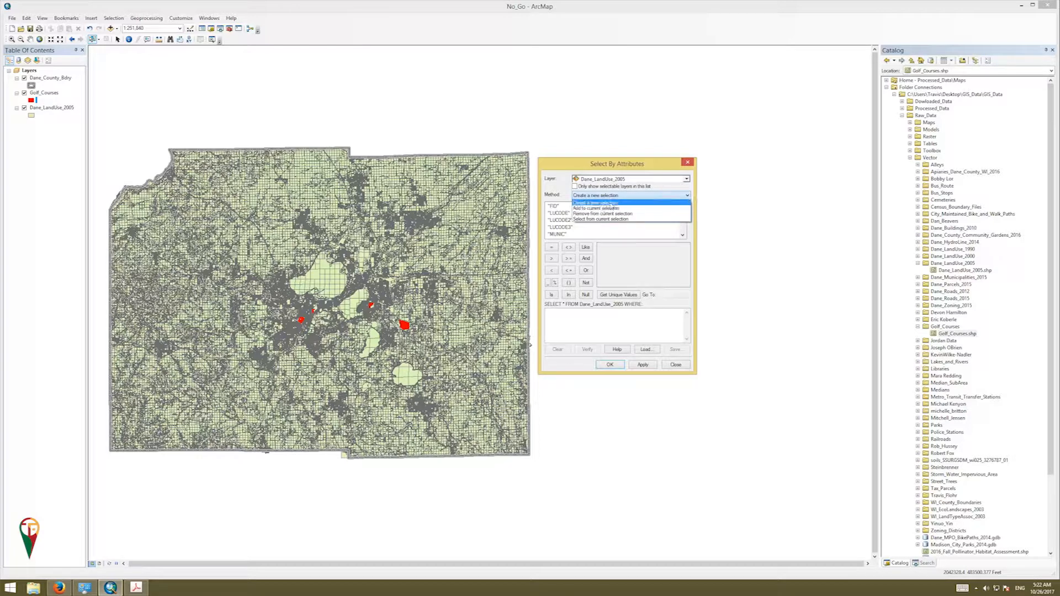
pyautogui.click(629, 204)
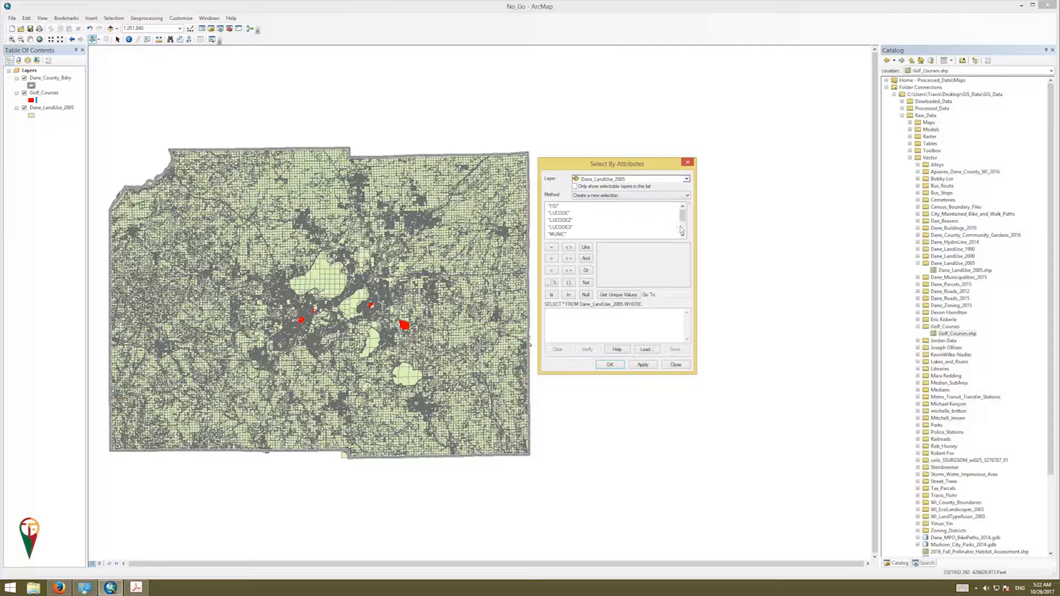
pyautogui.click(560, 213)
pyautogui.doubleClick(560, 213)
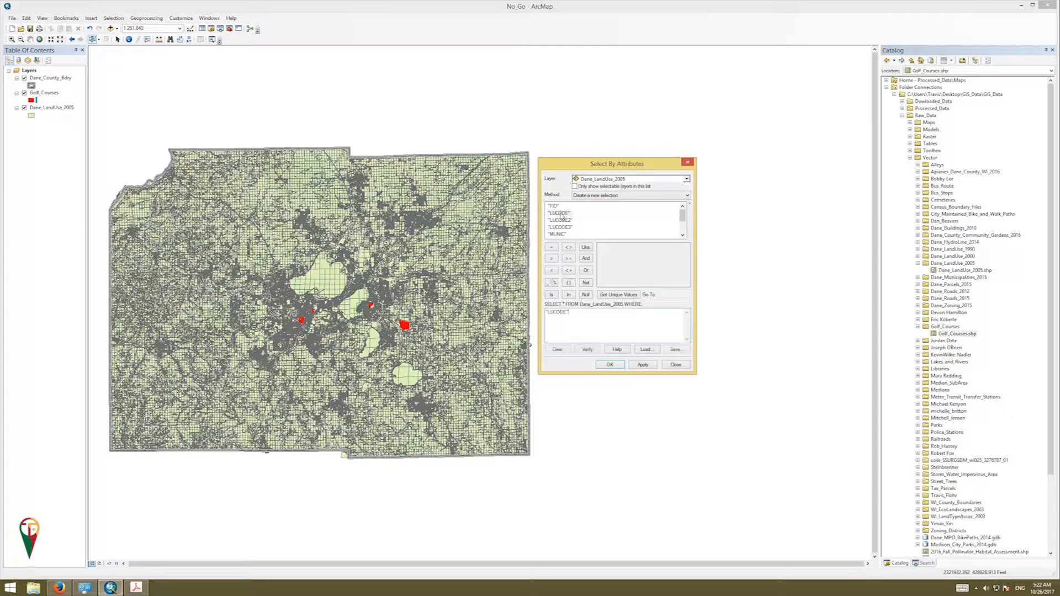
pyautogui.click(552, 248)
pyautogui.click(623, 296)
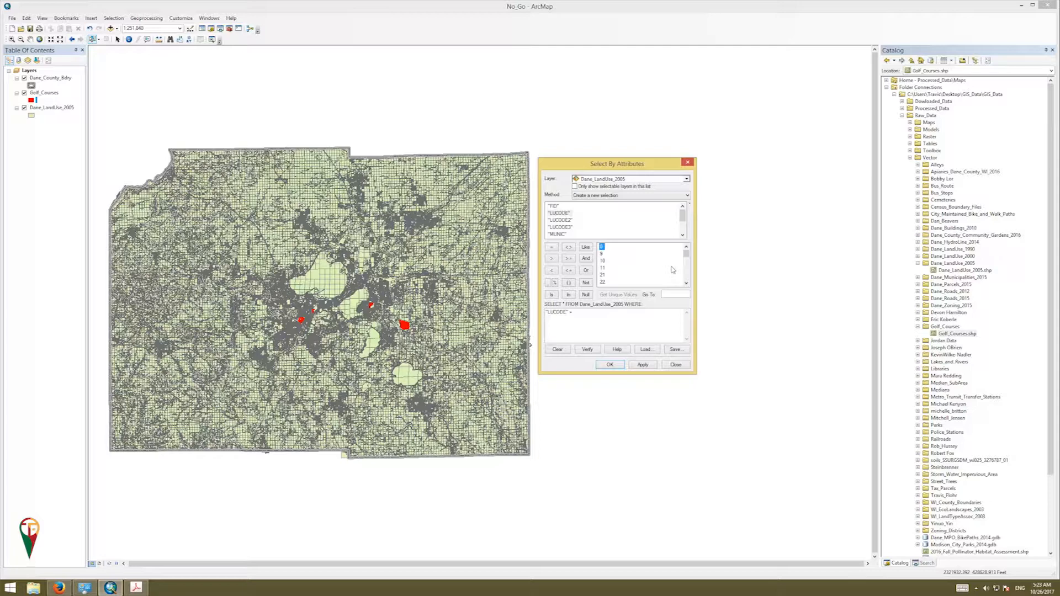
# Build the first part of the expression: LUCODE = 36 OR LUCODE = 37 OR
pyautogui.doubleClick(687, 284)
pyautogui.tripleClick(686, 284)
pyautogui.doubleClick(686, 284)
pyautogui.click(687, 284)
pyautogui.doubleClick(602, 282)
pyautogui.click(586, 270)
pyautogui.doubleClick(563, 213)
pyautogui.click(555, 248)
pyautogui.click(586, 270)
# Complete the expression with OR'd LUCODE conditions for 39, 482, 485 and 553
pyautogui.doubleClick(559, 213)
pyautogui.write('= 37 OR "LUCODE"=39 OR')
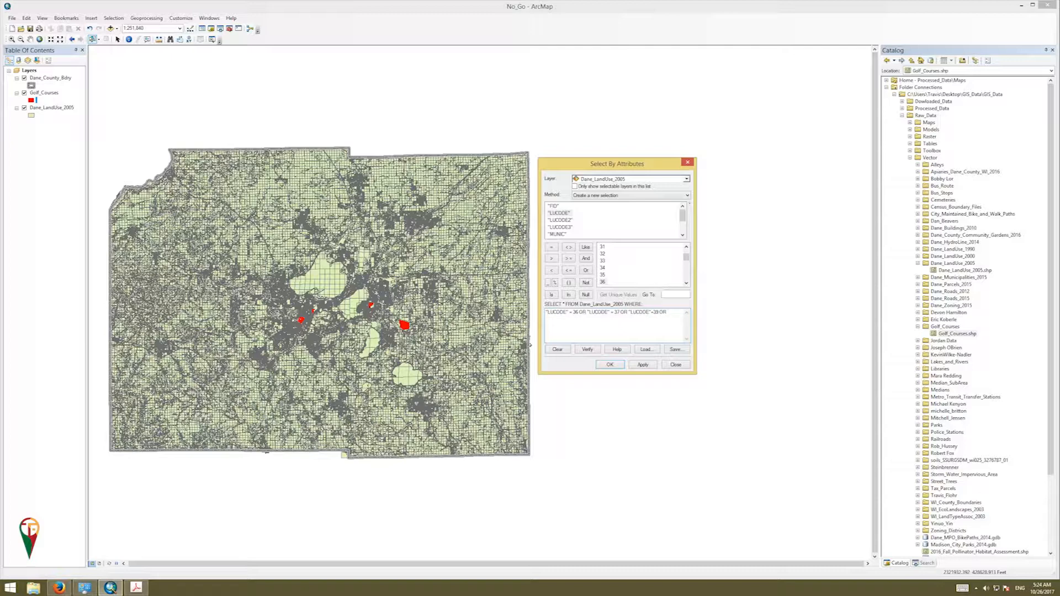
pyautogui.doubleClick(567, 214)
pyautogui.write('=482 OR')
pyautogui.doubleClick(560, 213)
pyautogui.write('=485 OR')
pyautogui.doubleClick(568, 214)
pyautogui.write('=553')
# Apply the query to select 1461 parcels, then export Dane_LandUse_2005's data
pyautogui.click(652, 366)
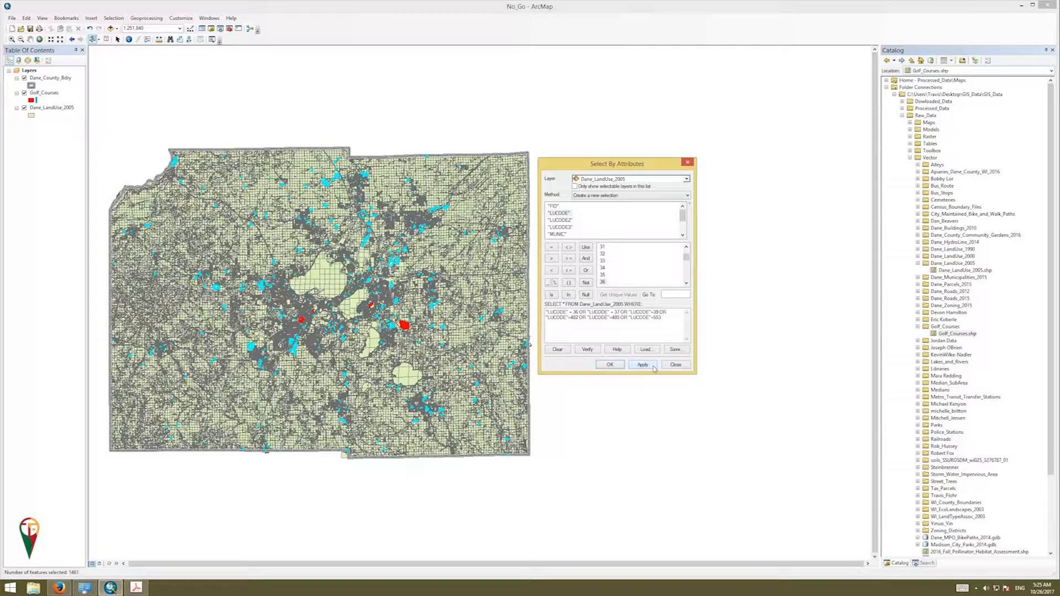
pyautogui.click(618, 365)
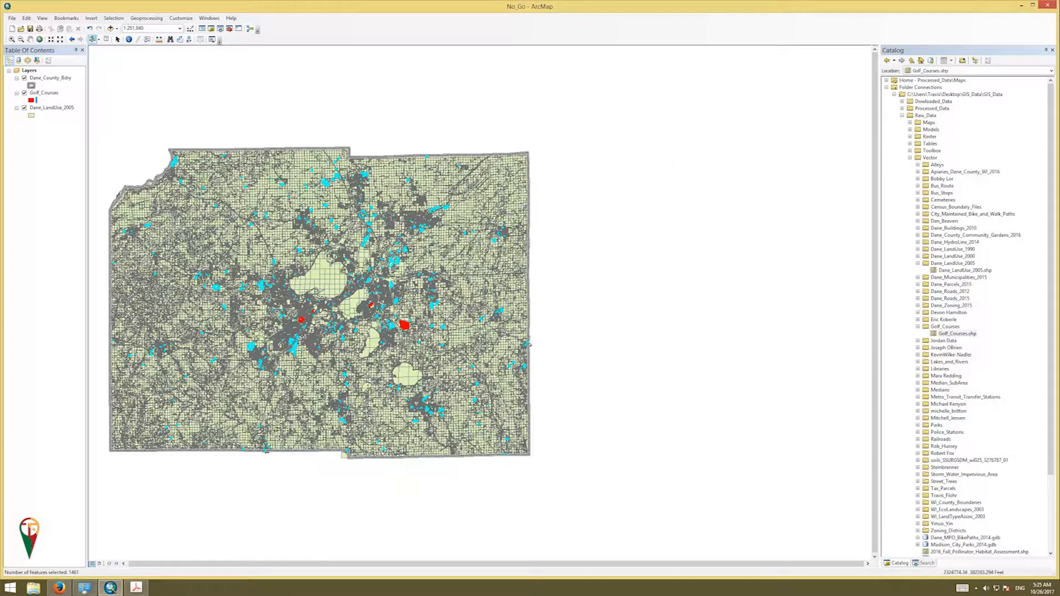
pyautogui.click(58, 109)
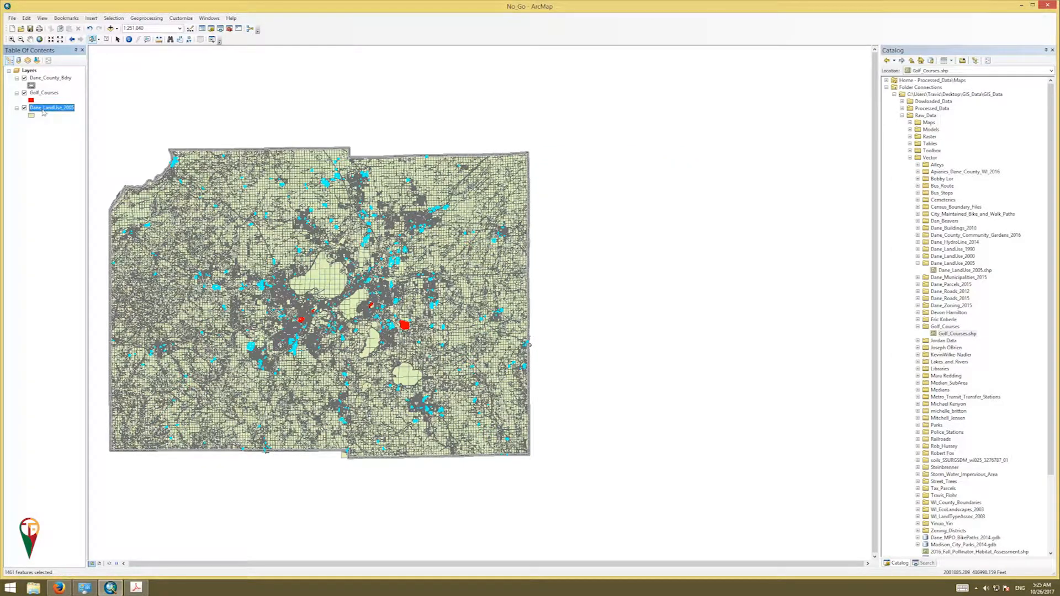
pyautogui.rightClick(59, 111)
pyautogui.moveTo(96, 254)
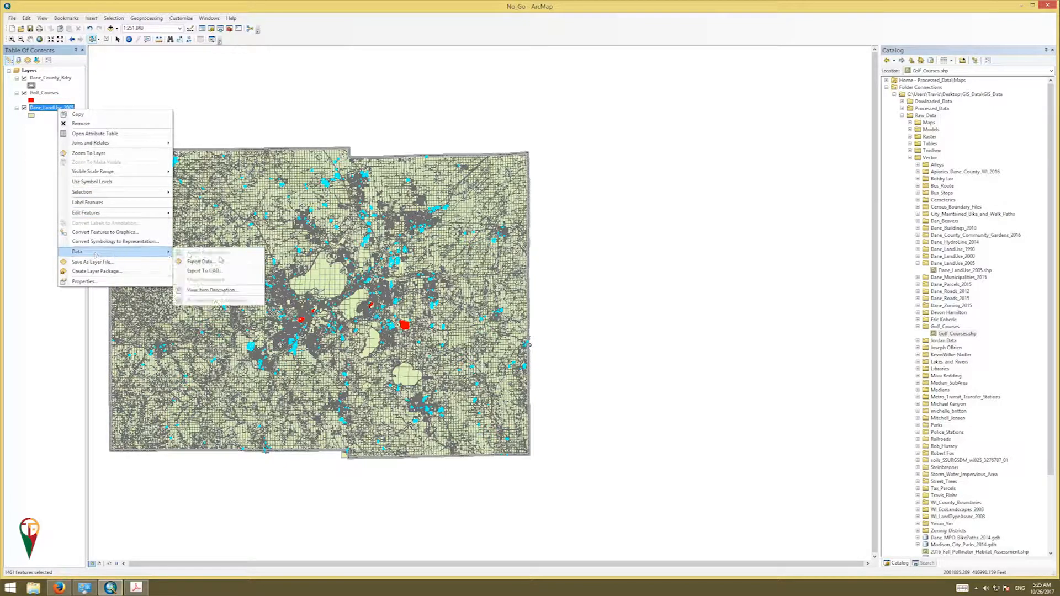
pyautogui.click(196, 262)
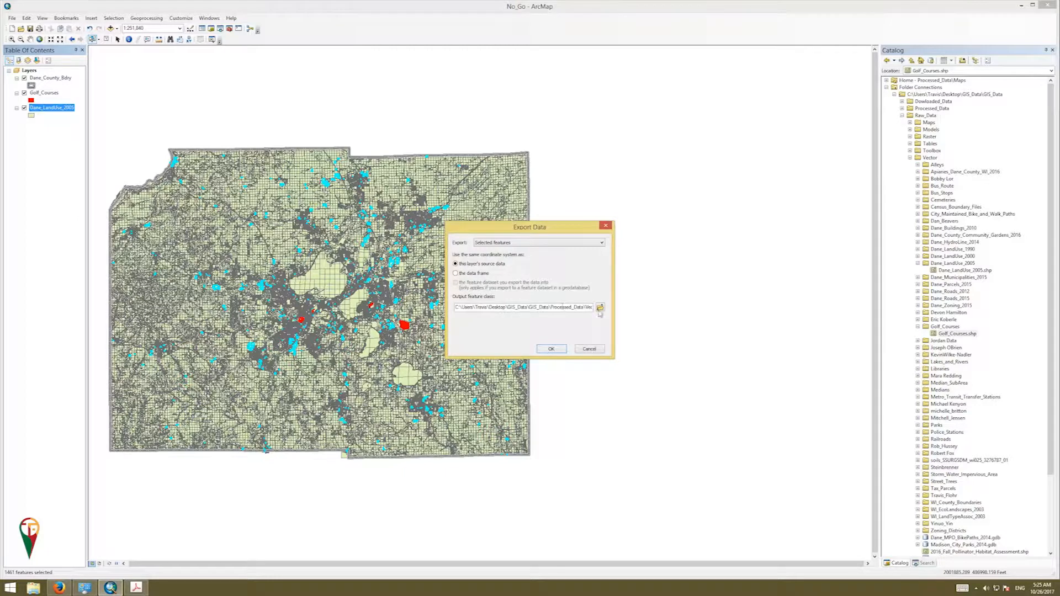
# Export the selected parcels in the data frame's coordinate system as Unsuitable_Landuses.shp
pyautogui.click(474, 274)
pyautogui.click(600, 307)
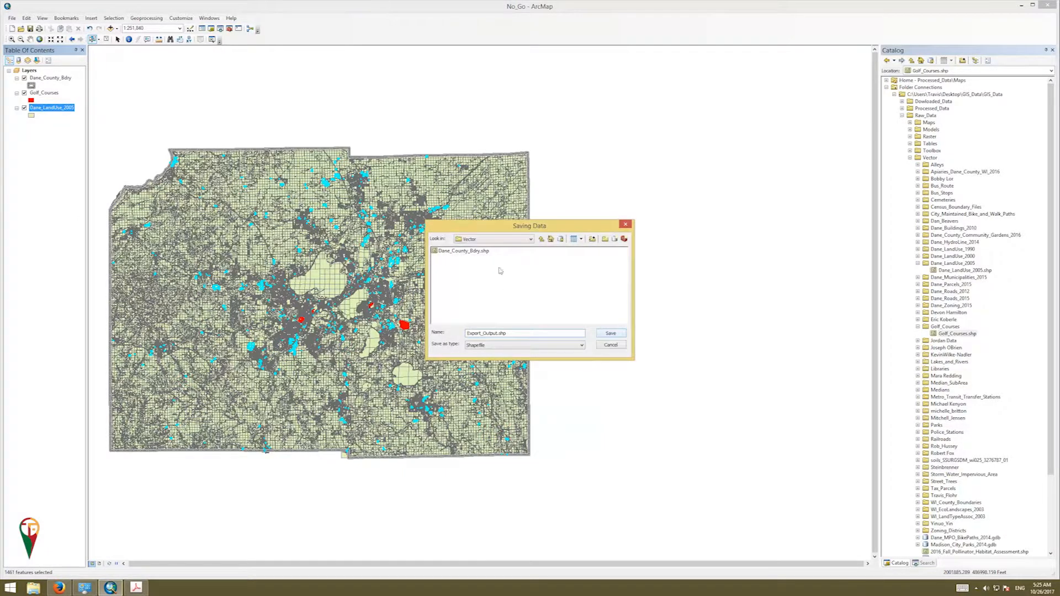
pyautogui.moveTo(498, 333); pyautogui.dragTo(468, 334)
pyautogui.press('BackSpace')
pyautogui.write('Unsuita')
pyautogui.press('BackSpace')
pyautogui.press('BackSpace')
pyautogui.write('uitable_Landuses')
pyautogui.click(611, 334)
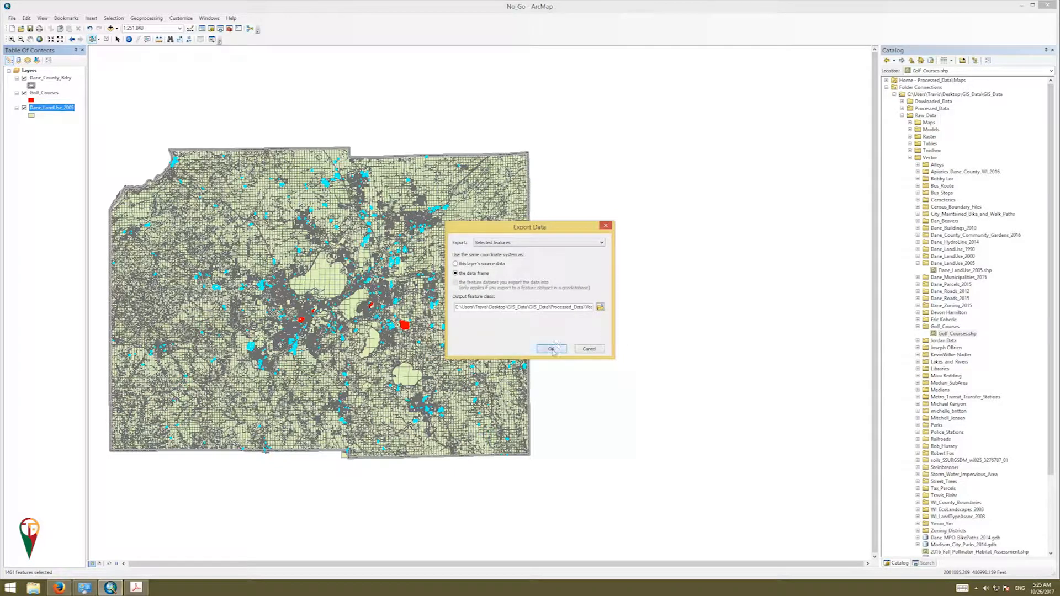
pyautogui.click(552, 349)
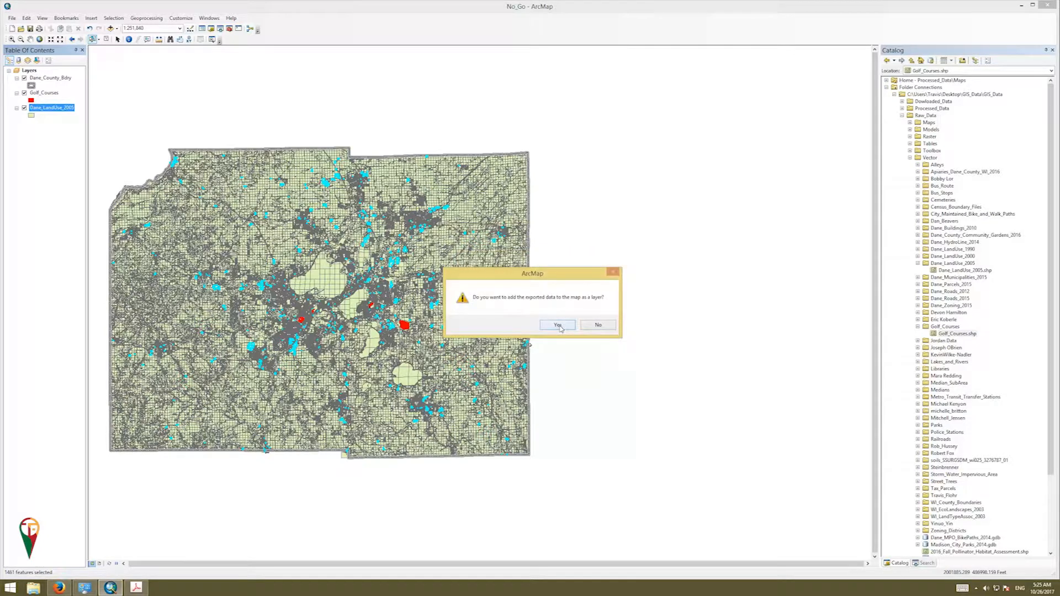
# Accept the prompt to add Unsuitable_Landuses to the map as a layer
pyautogui.click(558, 325)
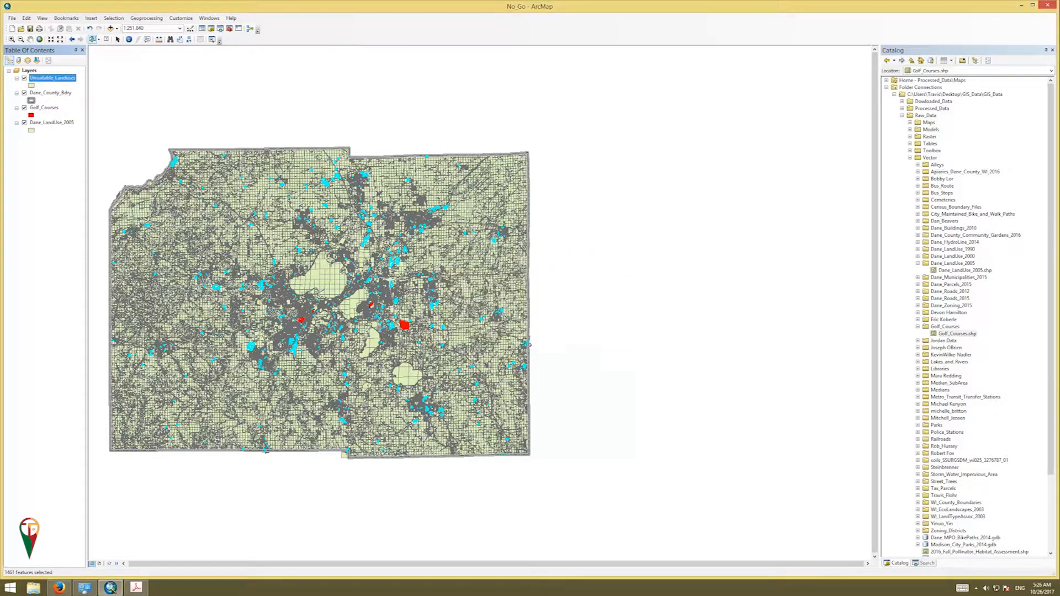